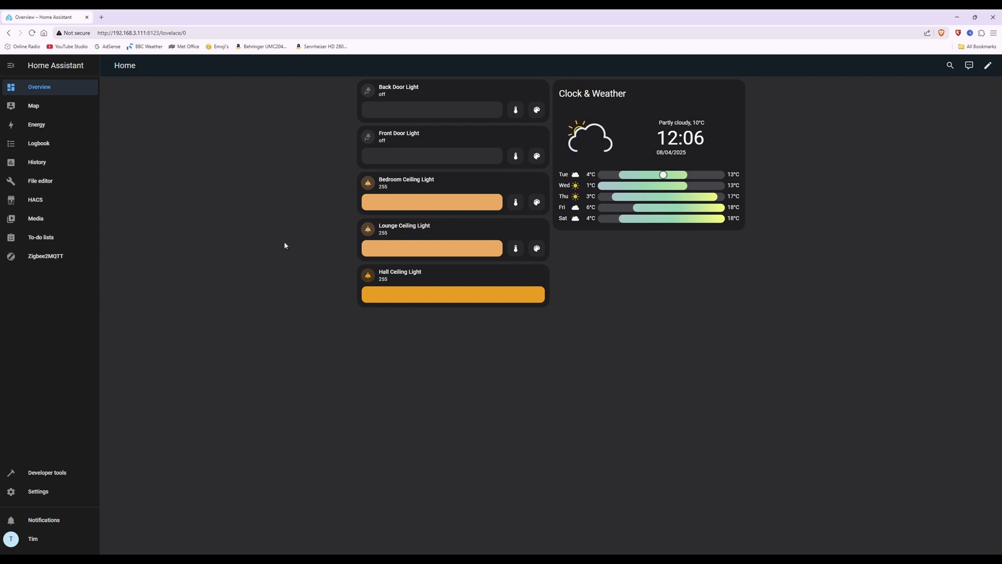
Step: Open Zigbee2MQTT, permit all devices to join the network, and disable joining again
{"action": "left_click", "coordinate": [50, 257]}
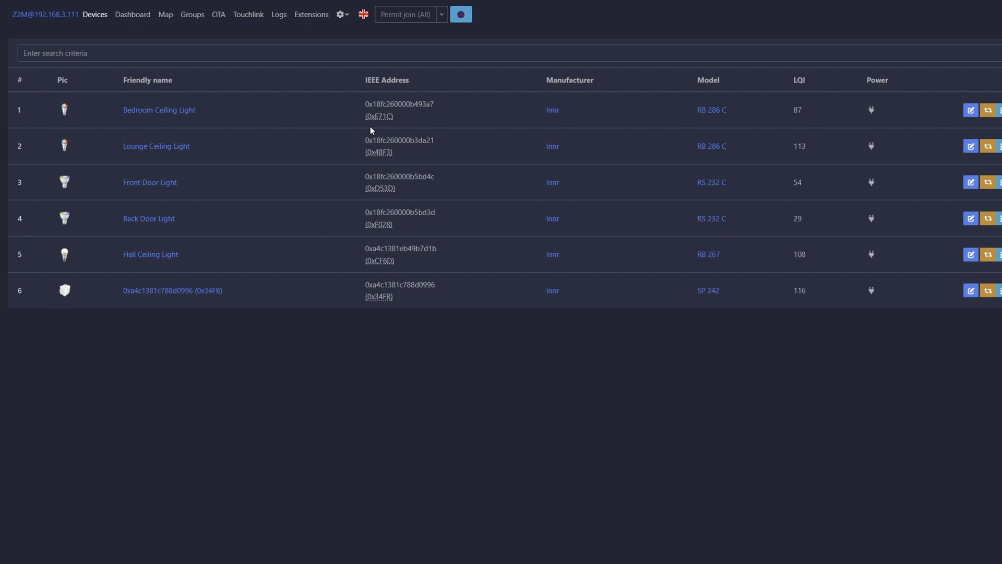
{"action": "left_click", "coordinate": [407, 16]}
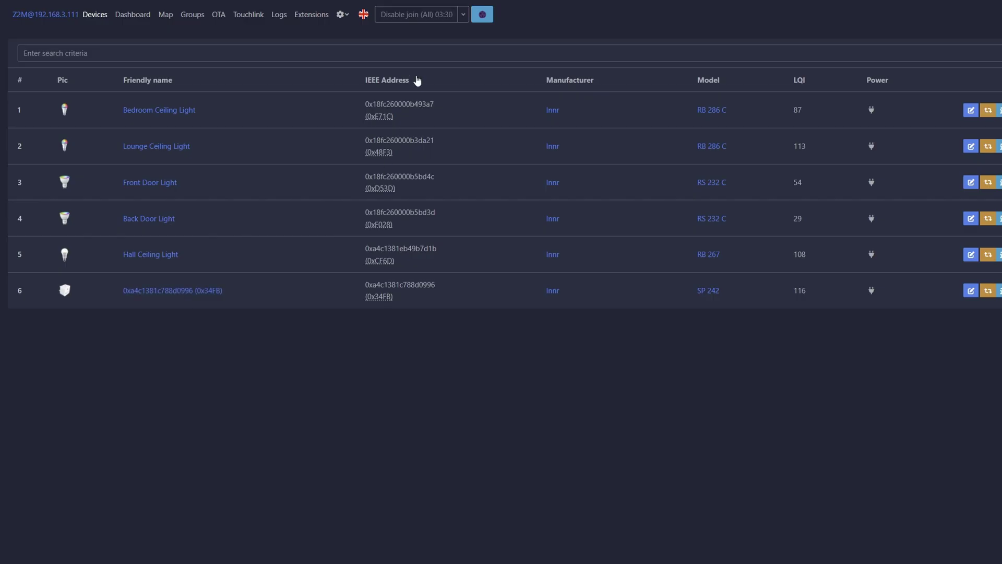
{"action": "left_click", "coordinate": [430, 17]}
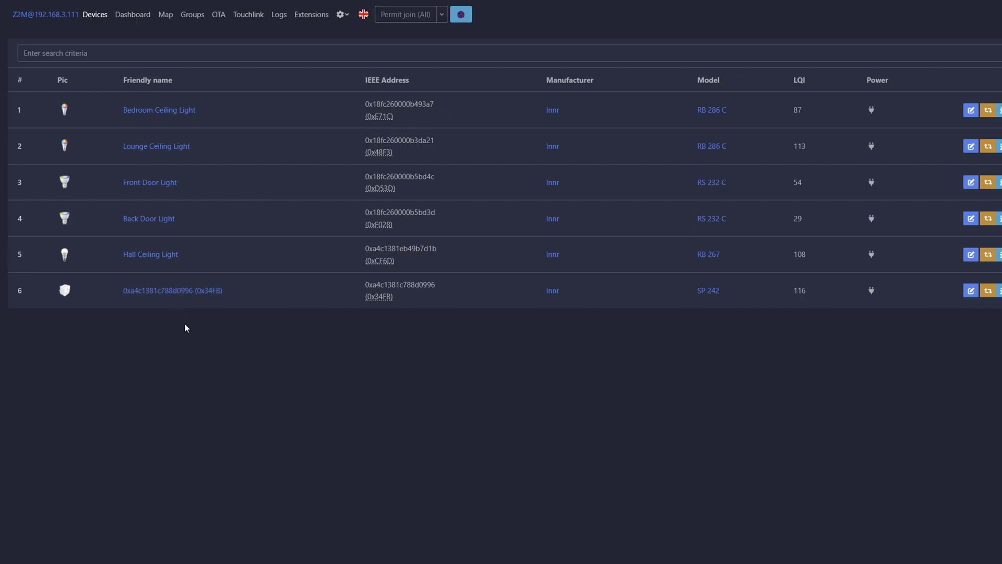
Step: Rename the Innr SP 242 plug as Smart Plug in Zigbee2MQTT and update its Home Assistant entity ID as well
{"action": "left_click", "coordinate": [175, 290]}
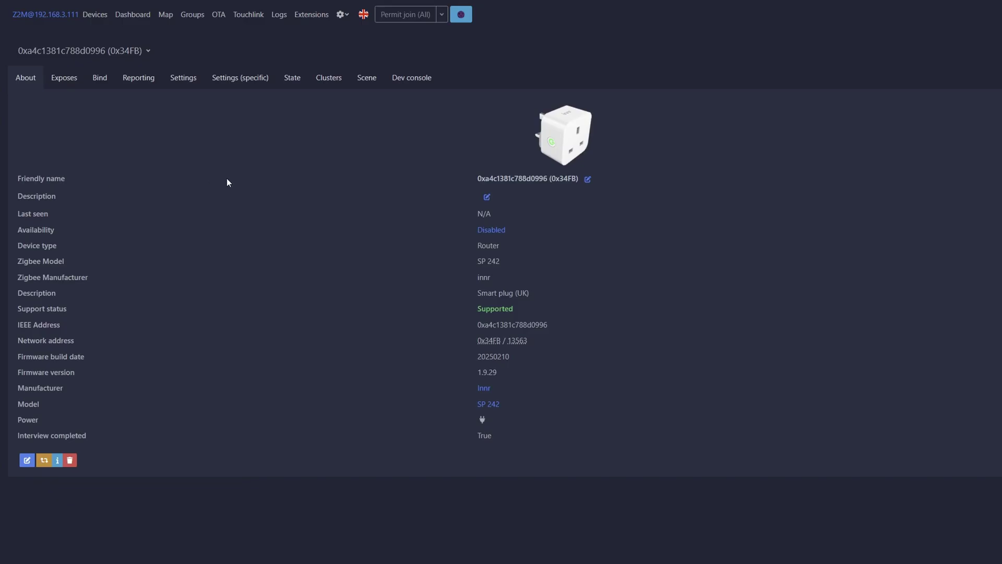
{"action": "left_click", "coordinate": [588, 180]}
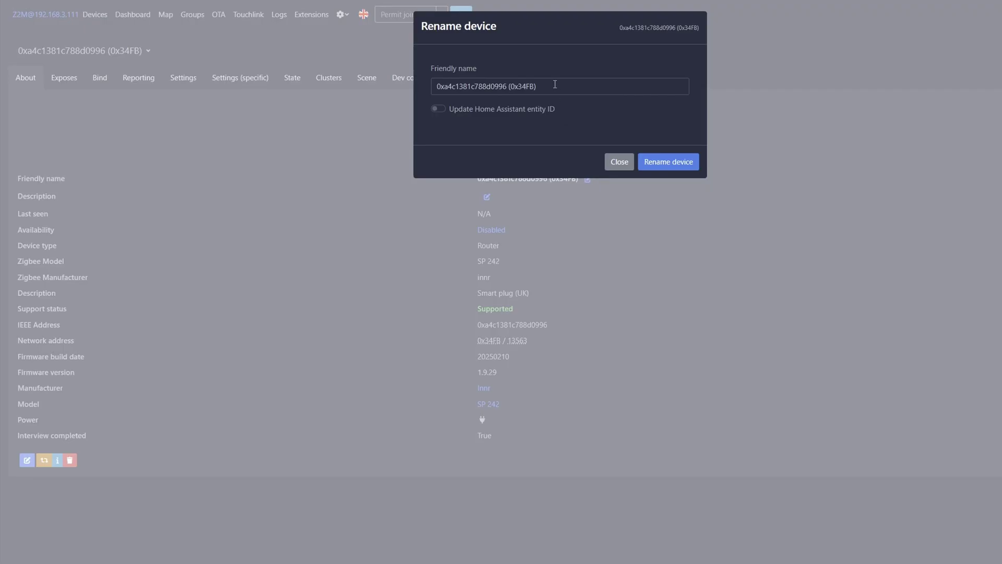
{"action": "left_click_drag", "start_coordinate": [548, 86], "coordinate": [408, 89]}
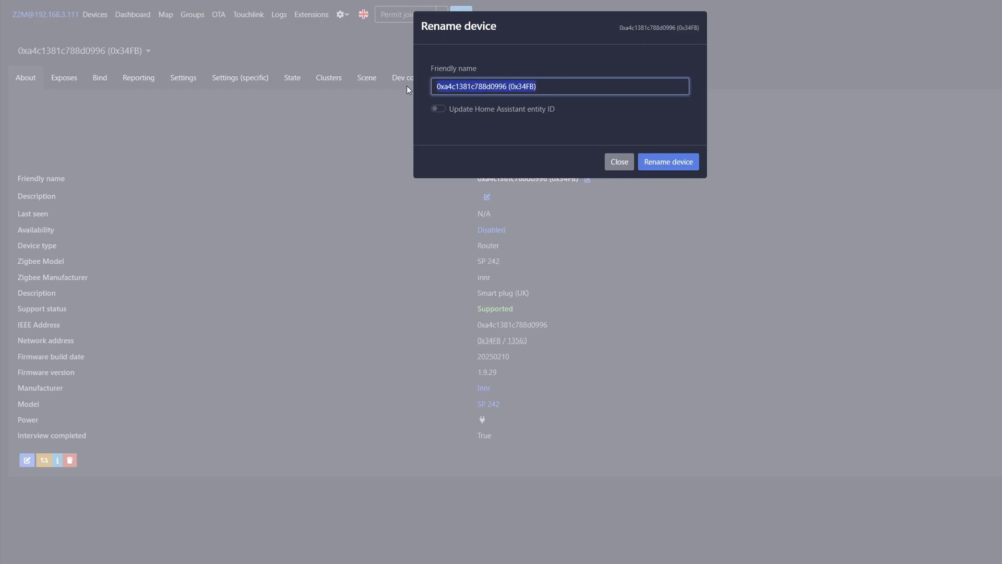
{"action": "key", "text": "BackSpace"}
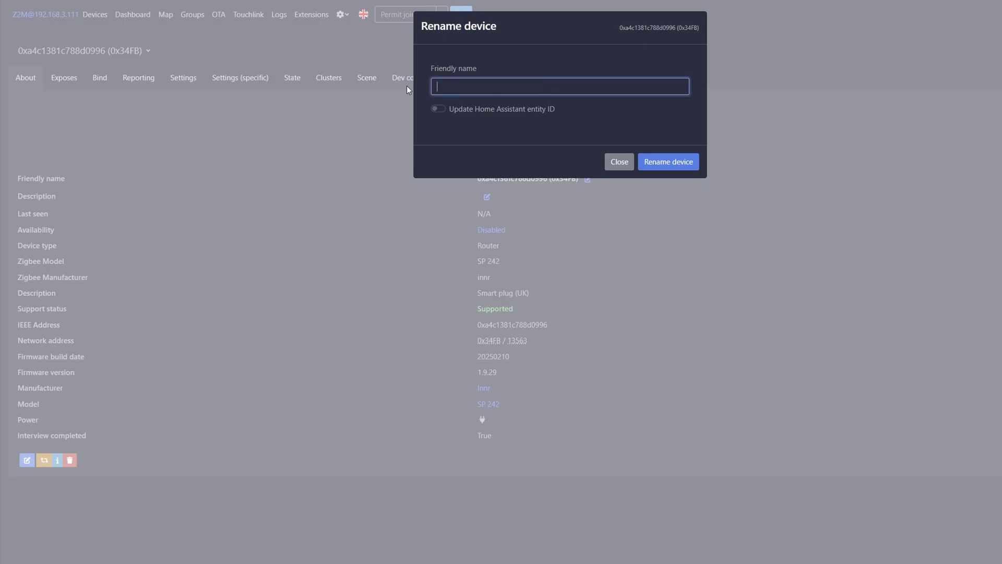
{"action": "type", "text": "Smart Plug"}
{"action": "left_click", "coordinate": [438, 109]}
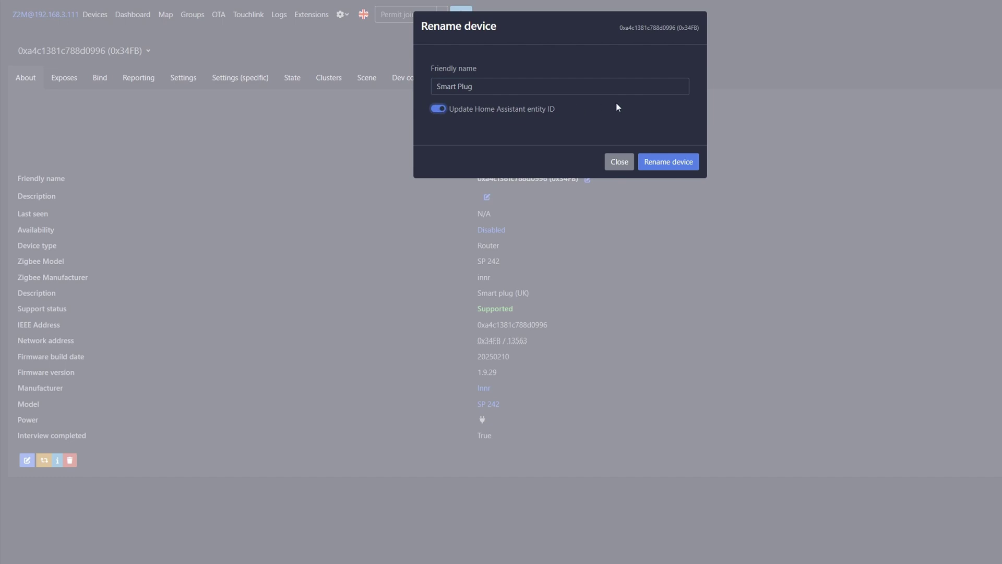
{"action": "left_click", "coordinate": [667, 163]}
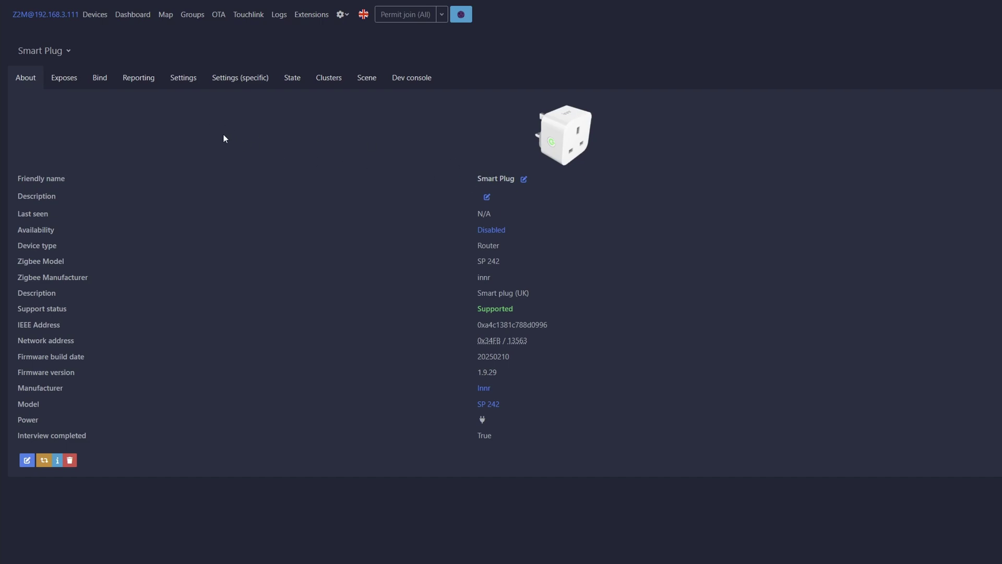
Step: Examine the OTA firmware versions of the Zigbee devices and return to the device list
{"action": "left_click", "coordinate": [96, 16]}
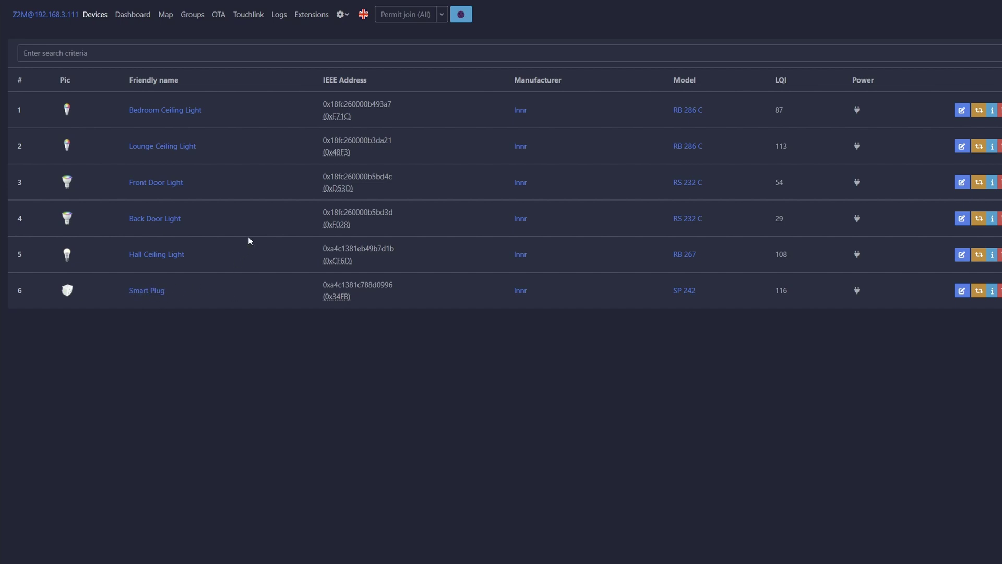
{"action": "left_click", "coordinate": [218, 15]}
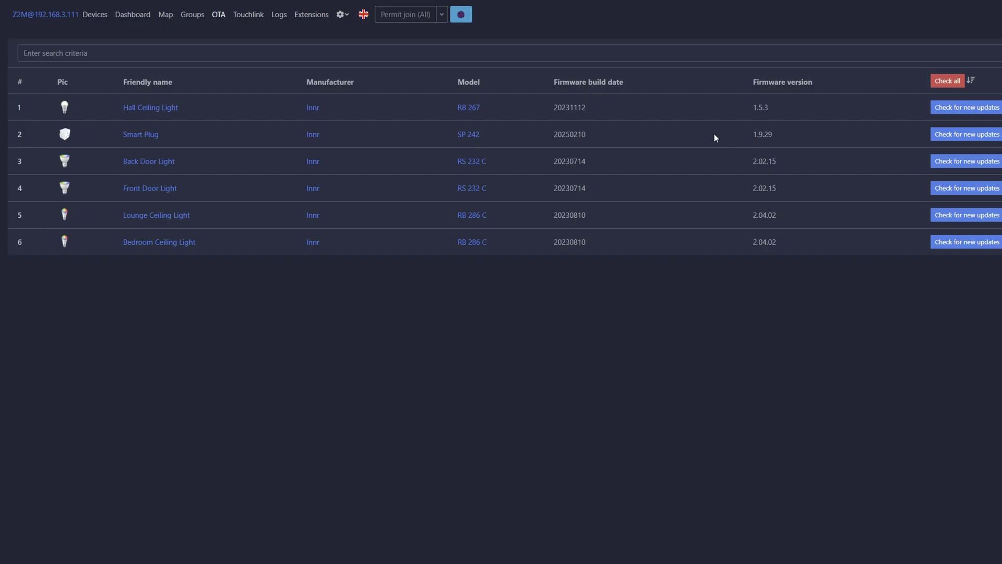
{"action": "left_click", "coordinate": [95, 16]}
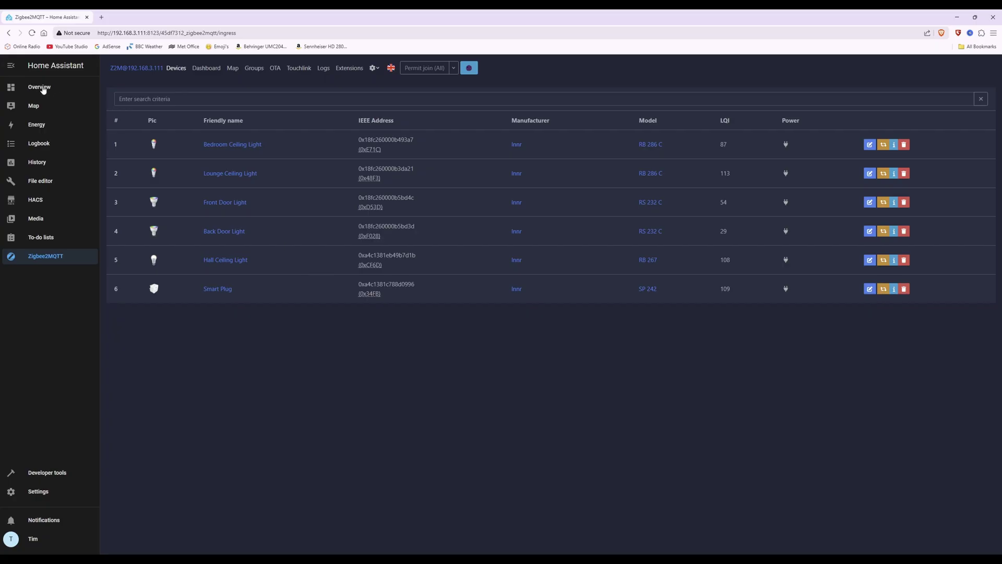
Step: Start a new entity-based card on the Home dashboard and search the entities for "smart plug"
{"action": "left_click", "coordinate": [45, 89]}
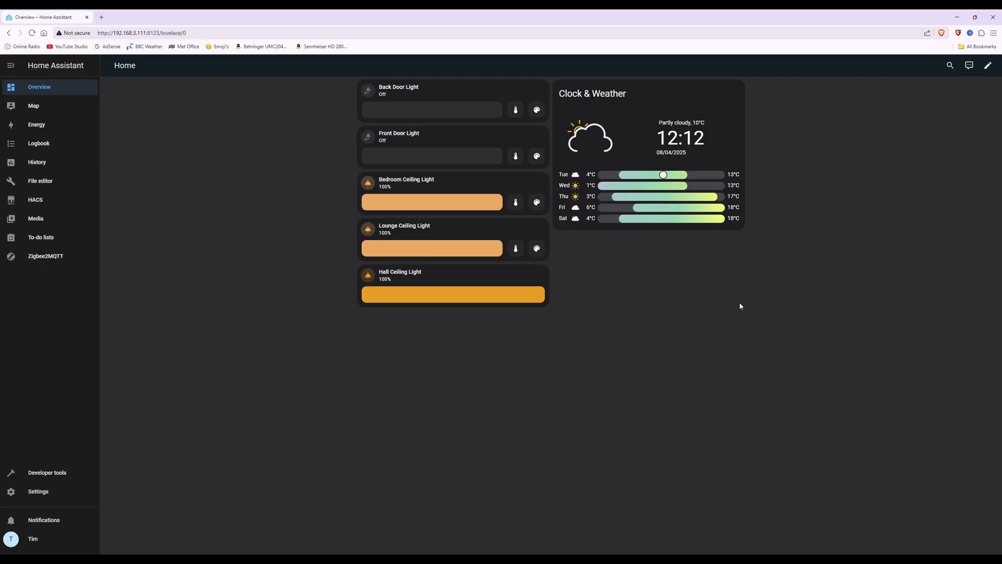
{"action": "left_click", "coordinate": [987, 66]}
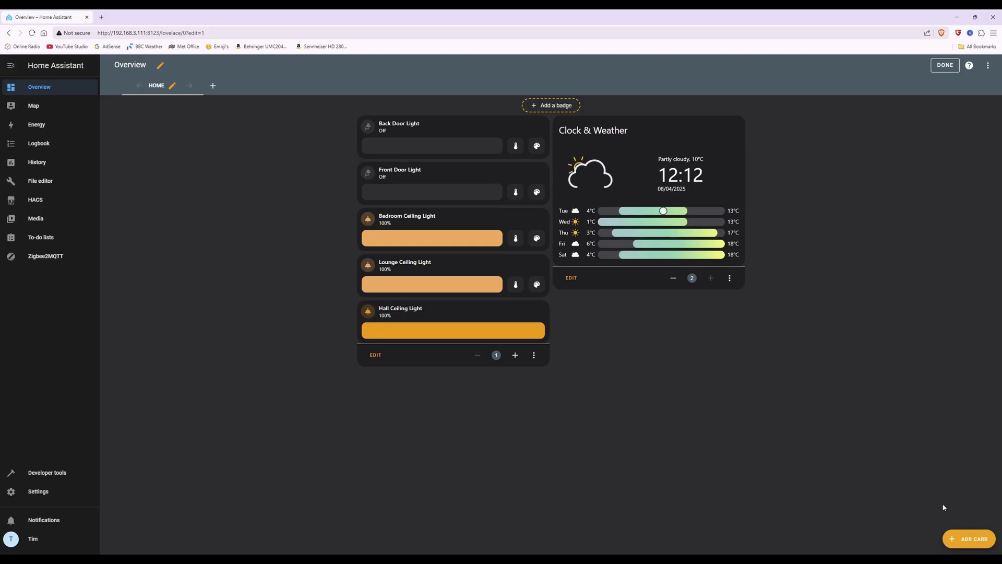
{"action": "left_click", "coordinate": [971, 540]}
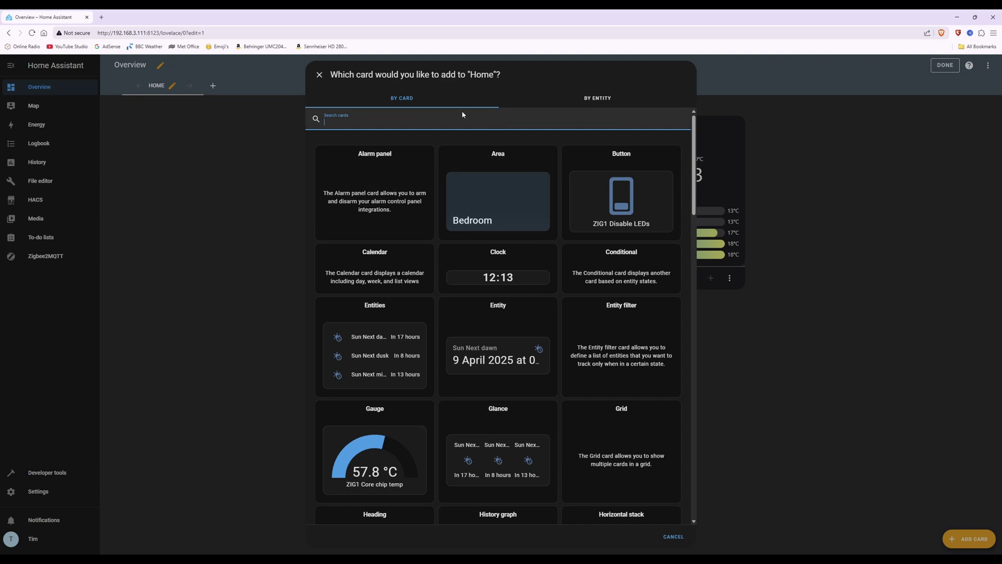
{"action": "left_click", "coordinate": [600, 101]}
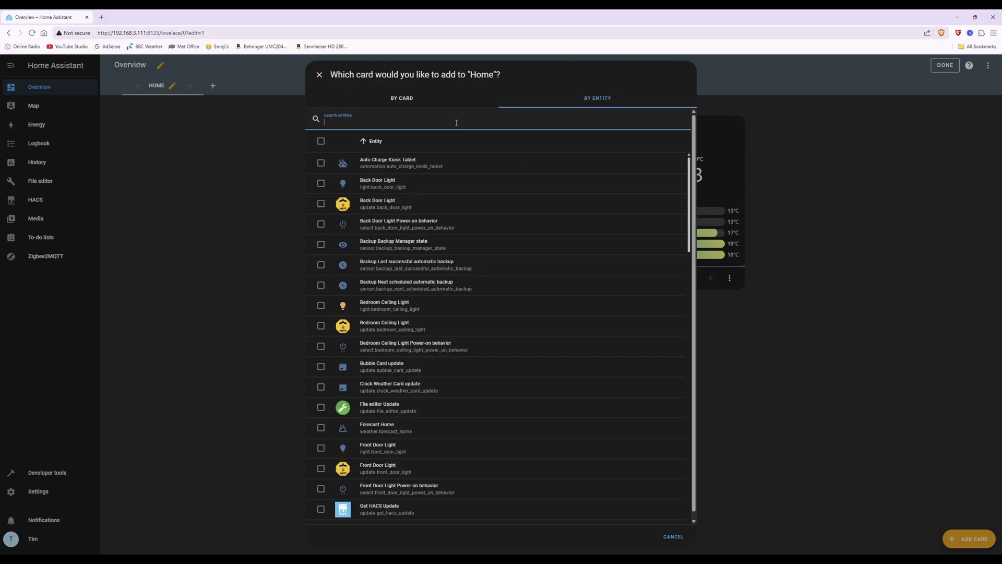
{"action": "type", "text": "smart"}
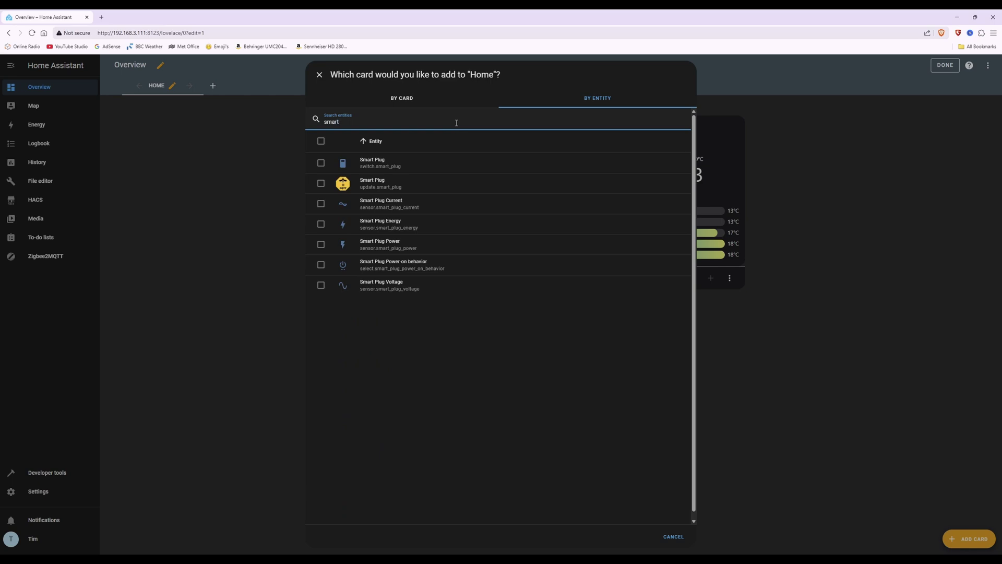
{"action": "type", "text": " plug"}
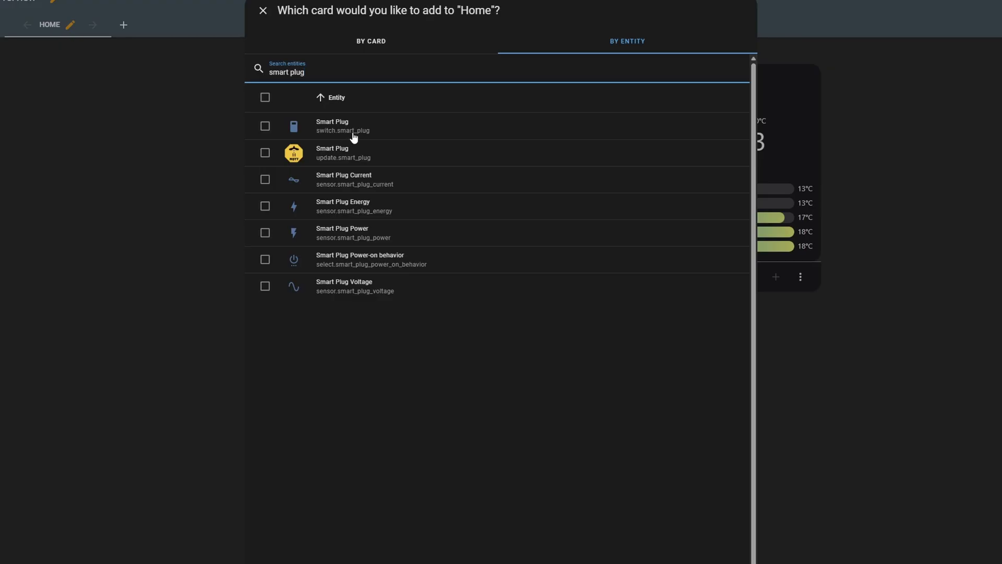
Step: Add a suggested card with the Smart Plug switch and its Current, Energy, Power and Voltage sensors to the dashboard
{"action": "left_click", "coordinate": [266, 126]}
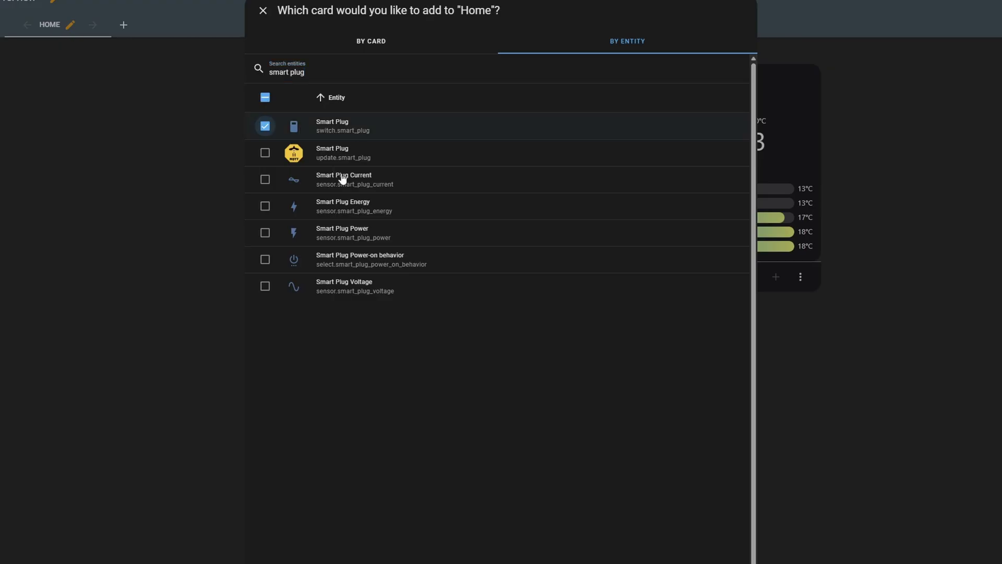
{"action": "left_click", "coordinate": [265, 180]}
{"action": "left_click", "coordinate": [265, 207]}
{"action": "left_click", "coordinate": [265, 233]}
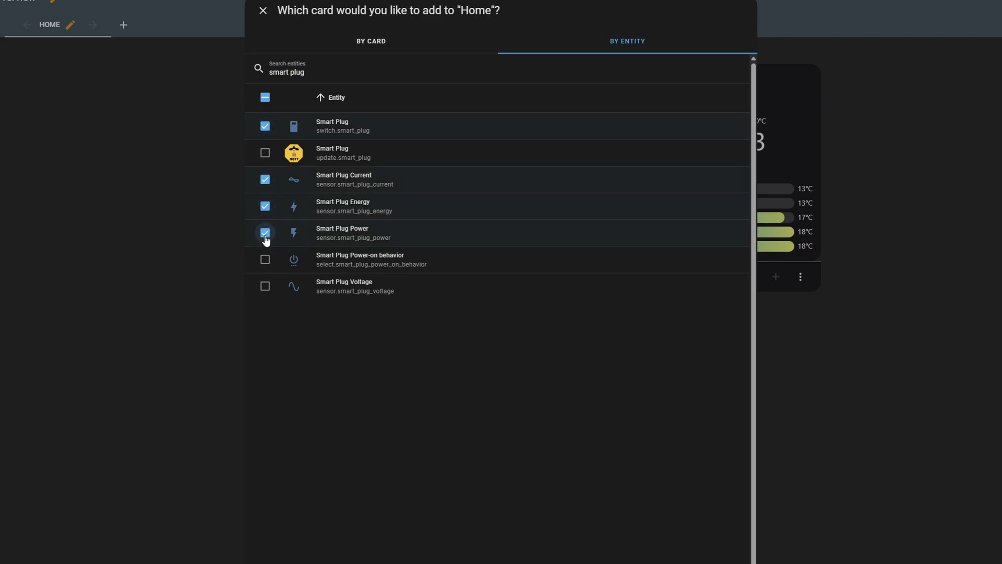
{"action": "left_click", "coordinate": [265, 286]}
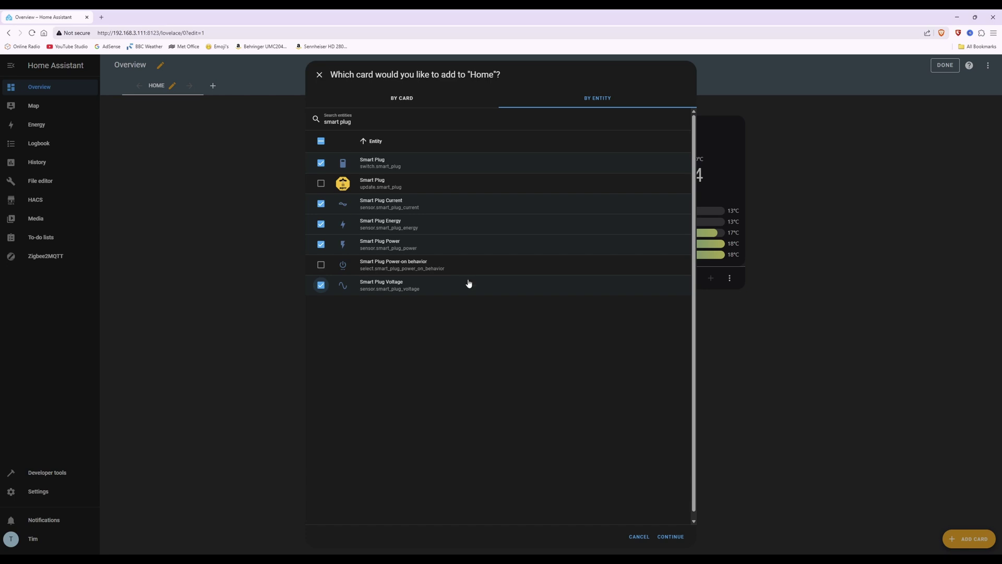
{"action": "left_click", "coordinate": [671, 538]}
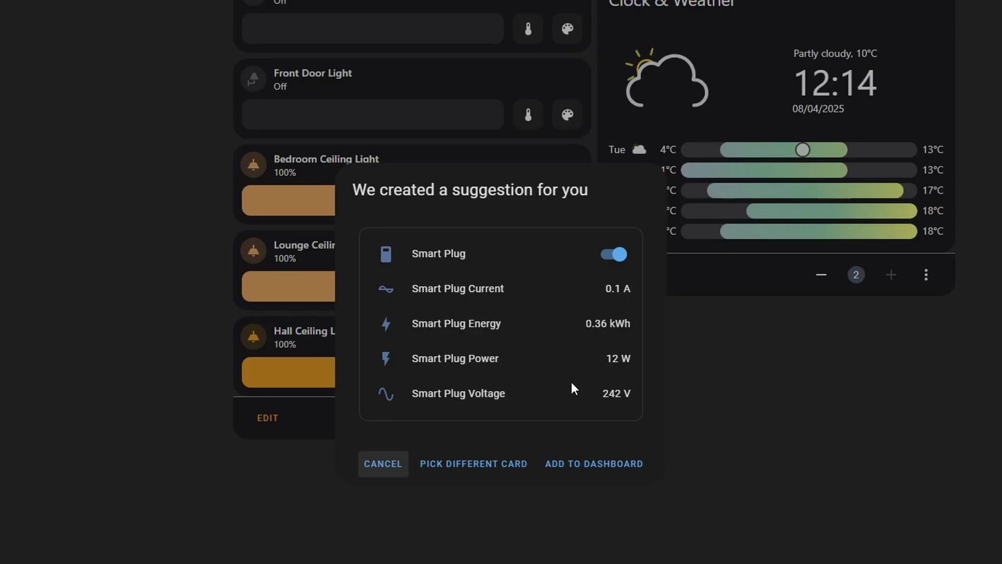
{"action": "left_click", "coordinate": [595, 466]}
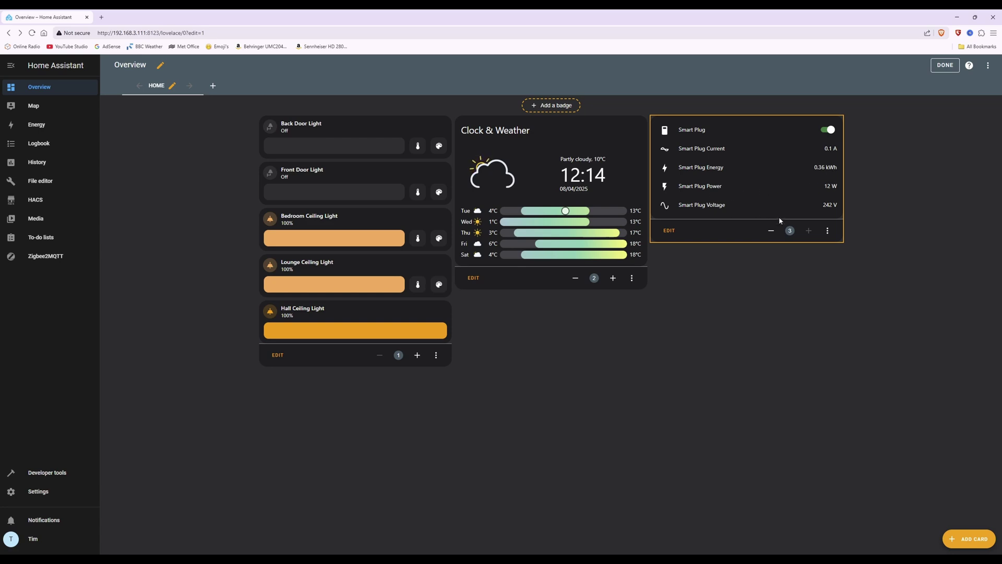
Step: Title the new entities card "Smart Plug Power Monitoring", save it and finish editing the dashboard
{"action": "left_click", "coordinate": [673, 234]}
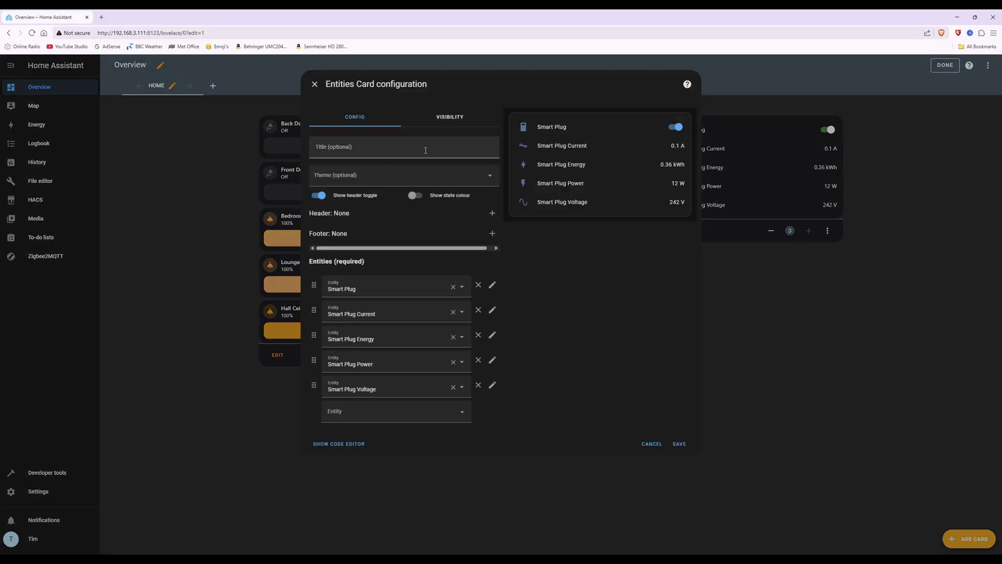
{"action": "left_click", "coordinate": [361, 151]}
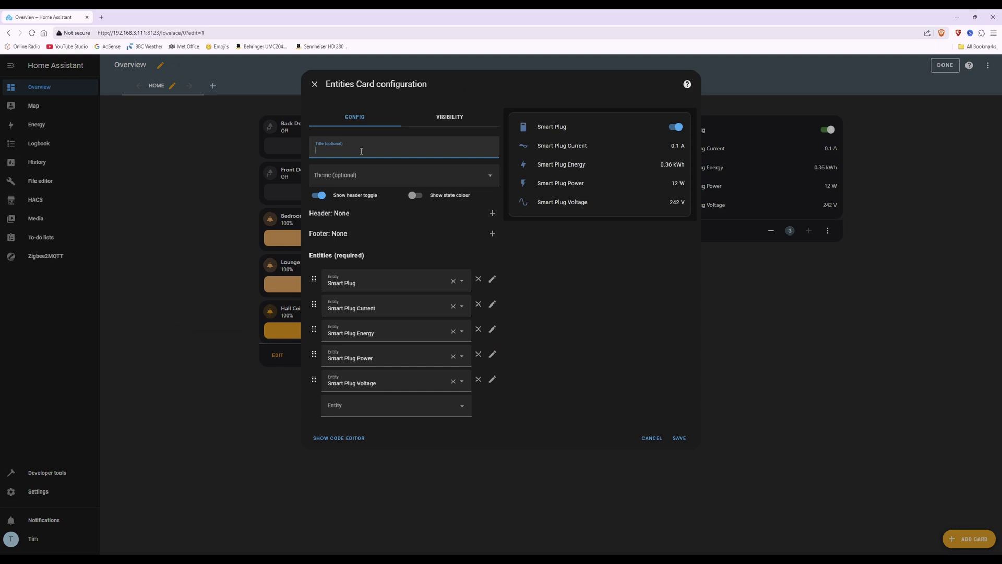
{"action": "type", "text": "Smart Plug Power Monitoring"}
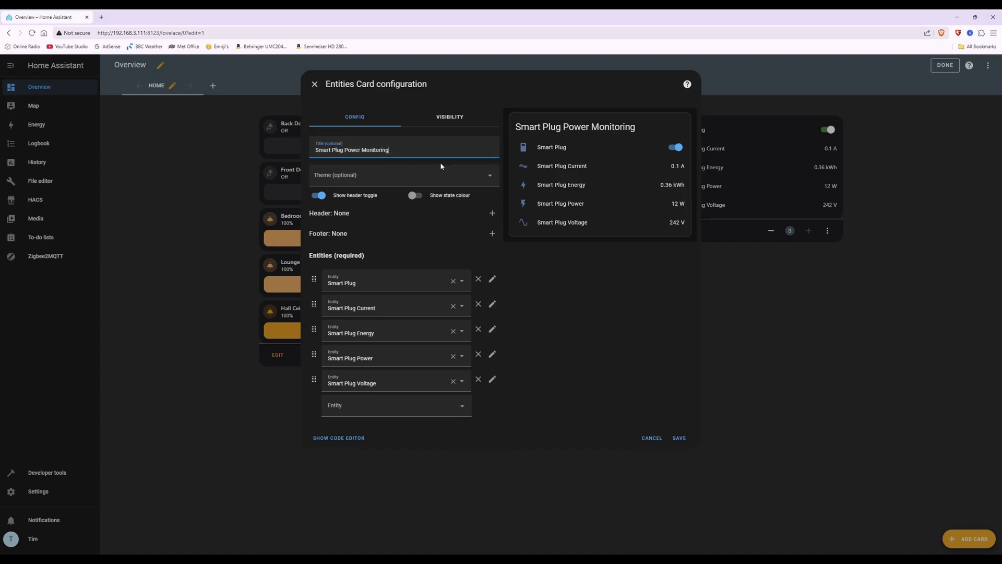
{"action": "left_click", "coordinate": [684, 441]}
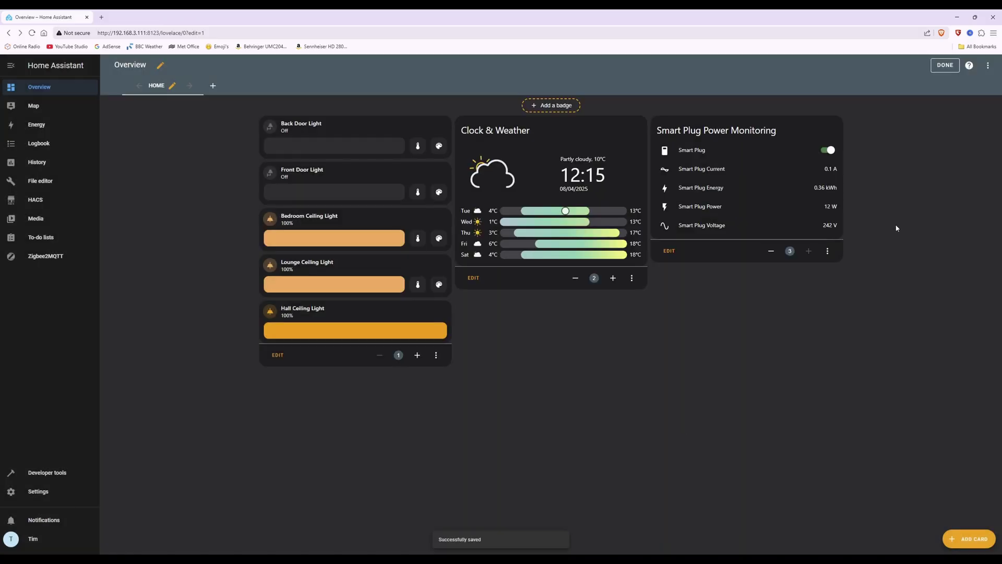
{"action": "left_click", "coordinate": [945, 65]}
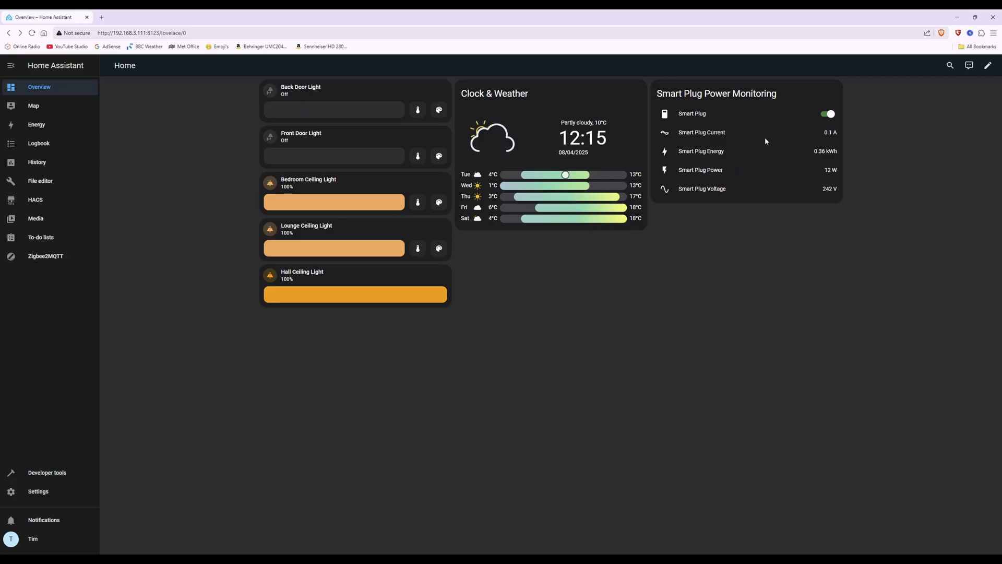
Step: Examine the full history of the Smart Plug Energy sensor and return to the dashboard
{"action": "left_click", "coordinate": [718, 152]}
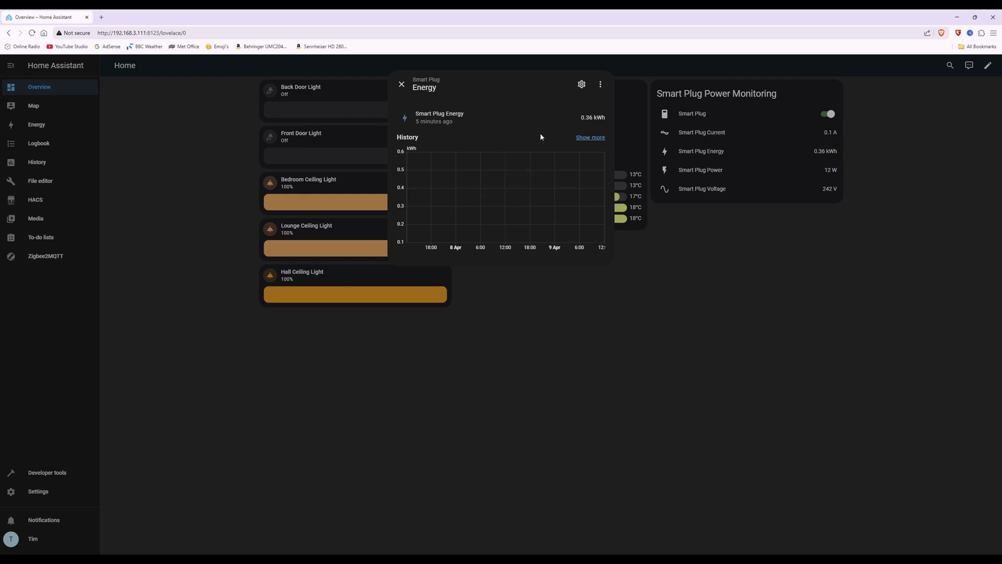
{"action": "left_click", "coordinate": [591, 138]}
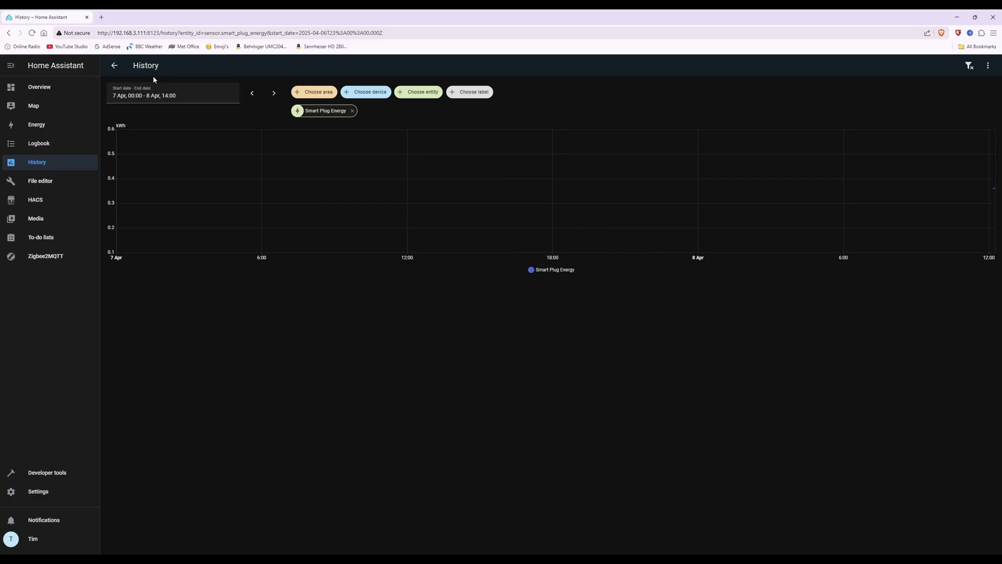
{"action": "left_click", "coordinate": [115, 67]}
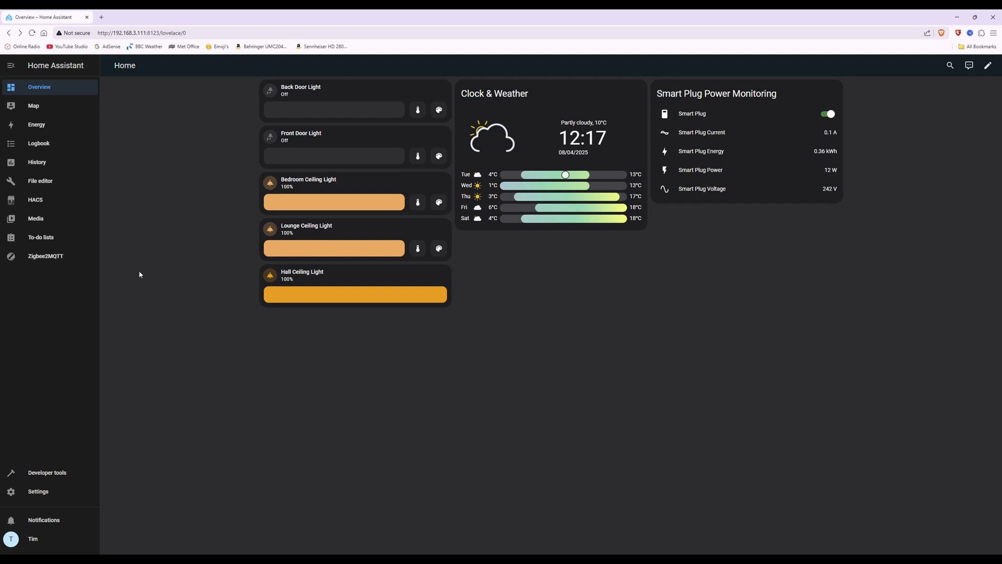
Step: In Zigbee2MQTT's reporting settings for the Smart Plug, set the currentSummDelivered minimum reporting interval to 5 and apply it
{"action": "left_click", "coordinate": [45, 258]}
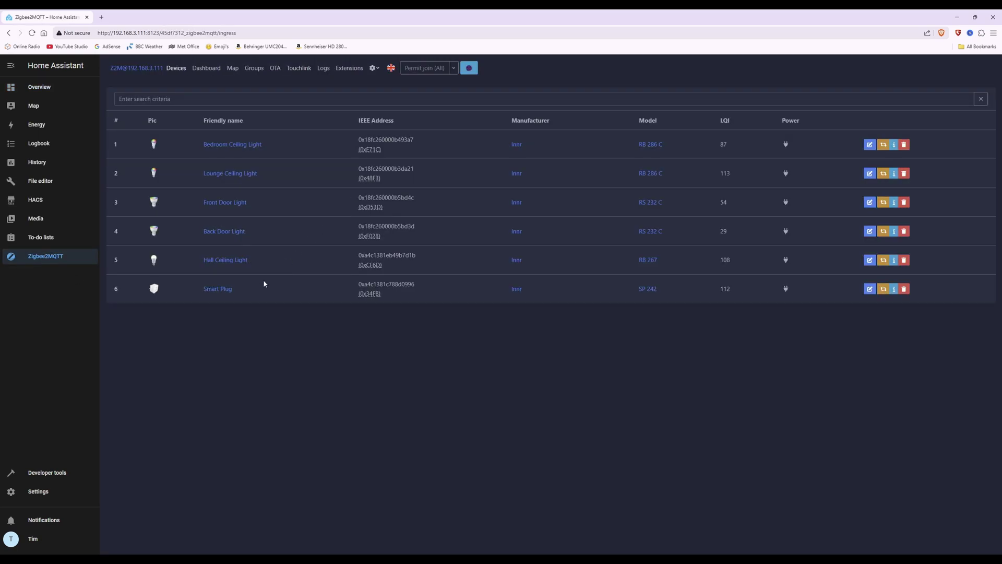
{"action": "left_click", "coordinate": [223, 291]}
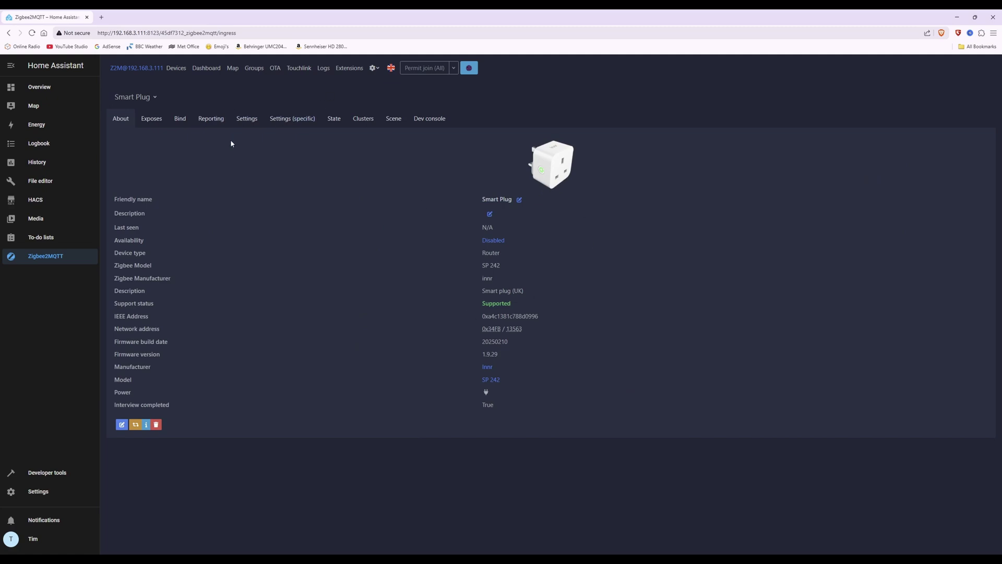
{"action": "left_click", "coordinate": [213, 120]}
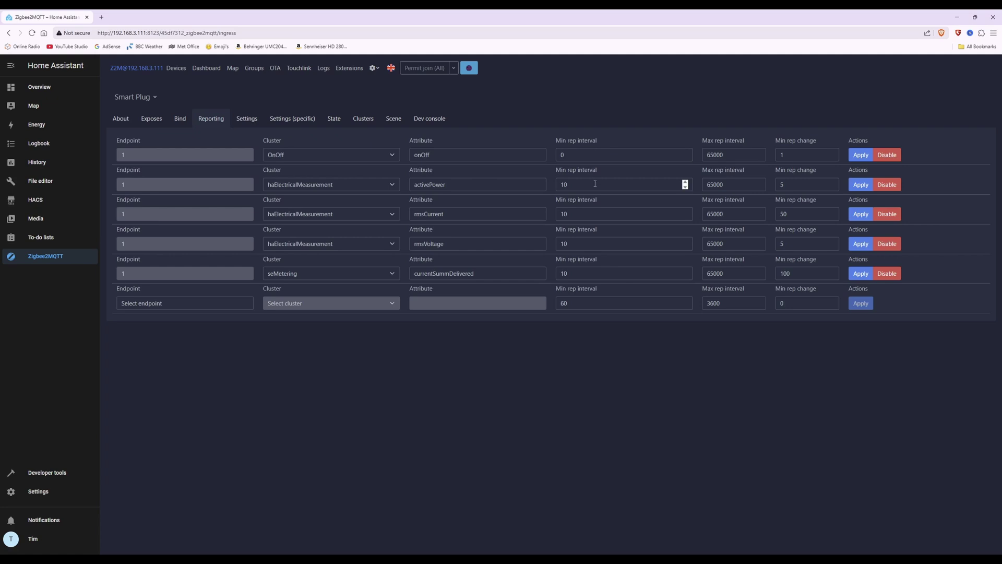
{"action": "left_click", "coordinate": [686, 276]}
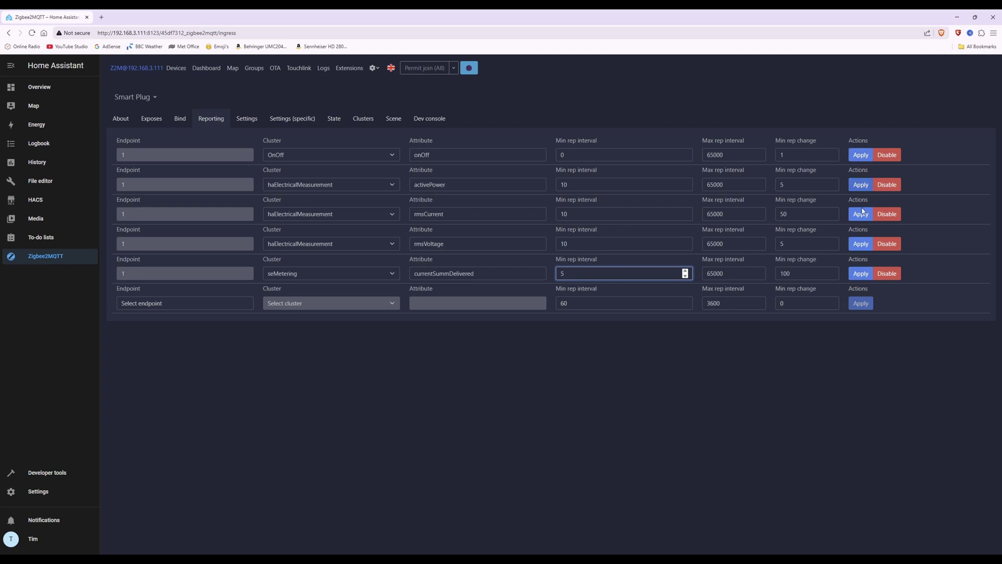
{"action": "left_click", "coordinate": [860, 275]}
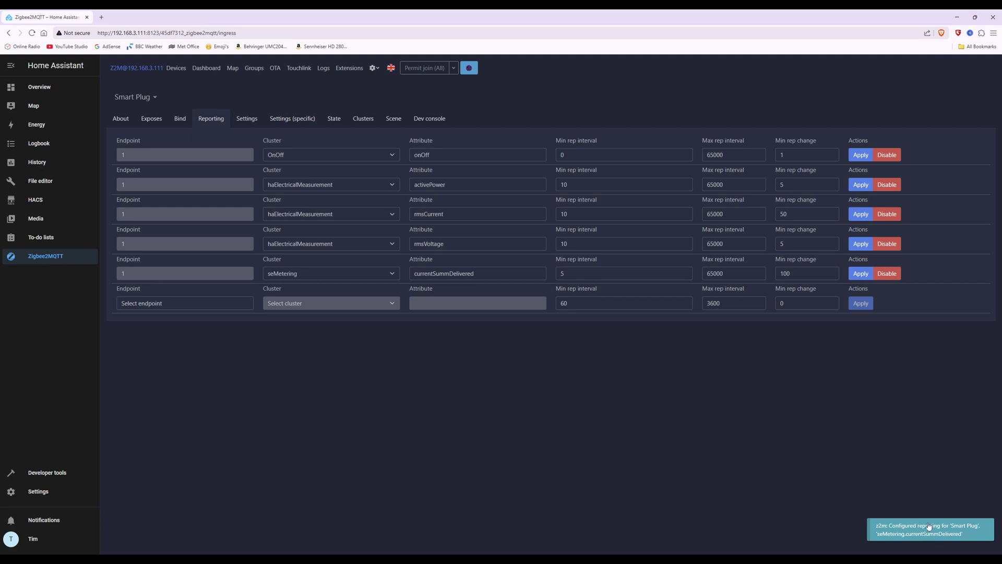
Step: Set the Smart Plug's currentSummDelivered minimum reporting interval back to 10 and apply the change
{"action": "left_click", "coordinate": [686, 270]}
{"action": "left_click", "coordinate": [685, 271]}
{"action": "left_click", "coordinate": [685, 270]}
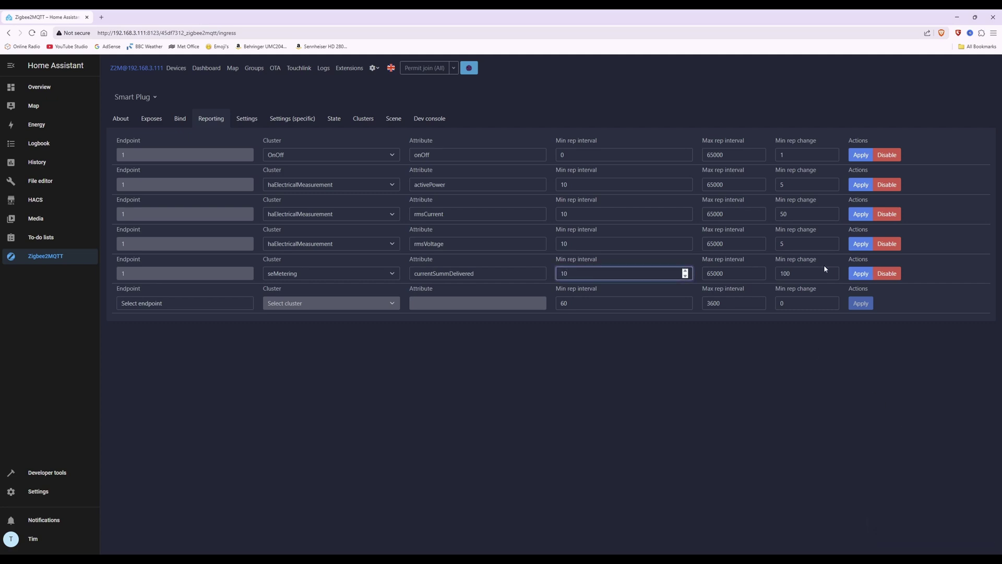
{"action": "left_click", "coordinate": [862, 274]}
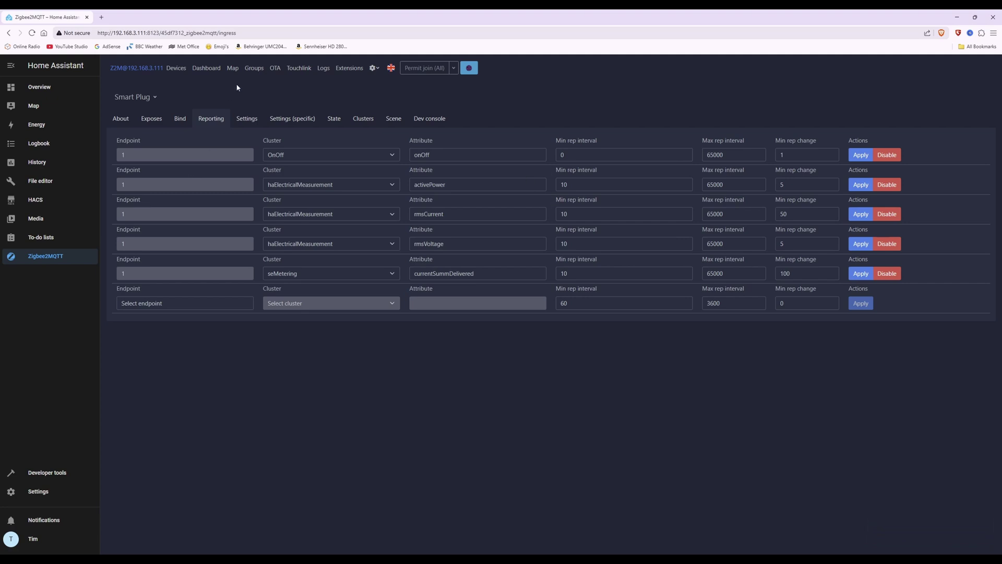
Step: Return to the Home dashboard, examine the Smart Plug Voltage sensor's history graph, and close its details
{"action": "left_click", "coordinate": [33, 88]}
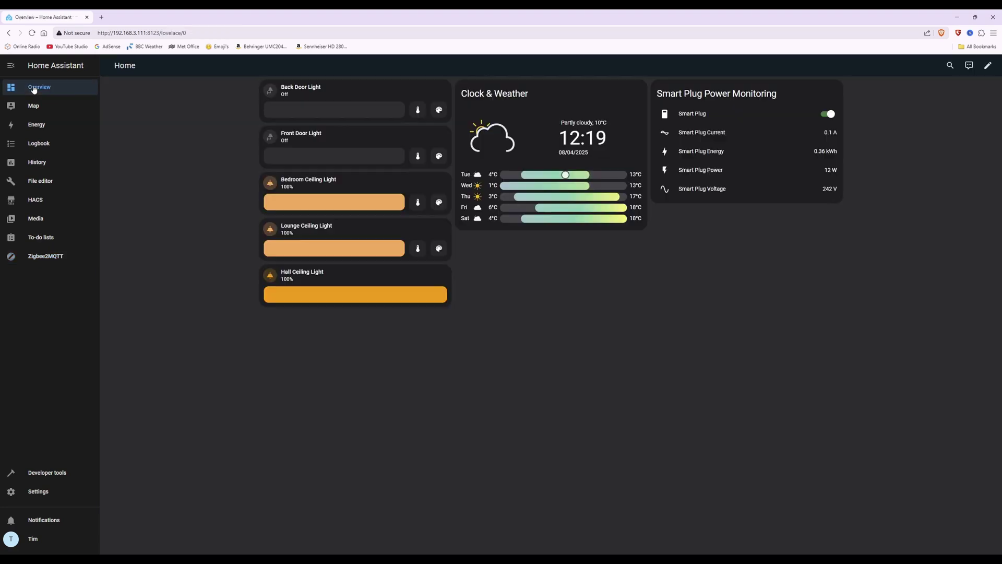
{"action": "left_click", "coordinate": [705, 192]}
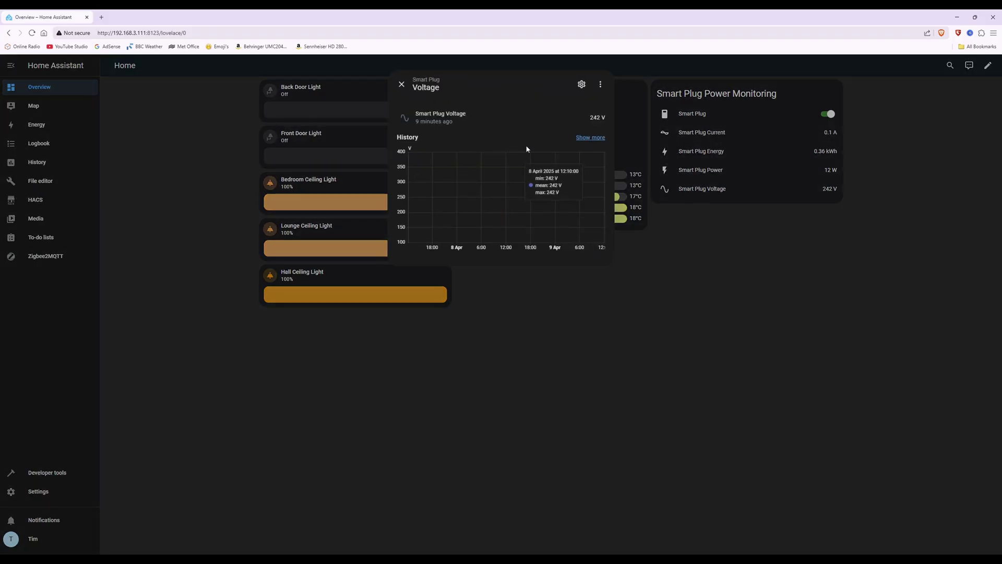
{"action": "mouse_move", "coordinate": [526, 172]}
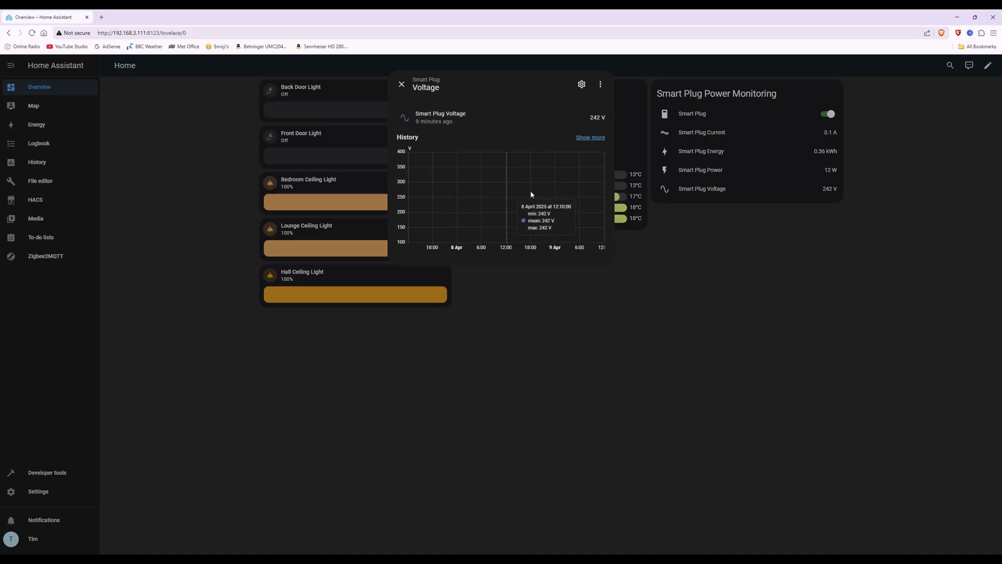
{"action": "left_click", "coordinate": [401, 86]}
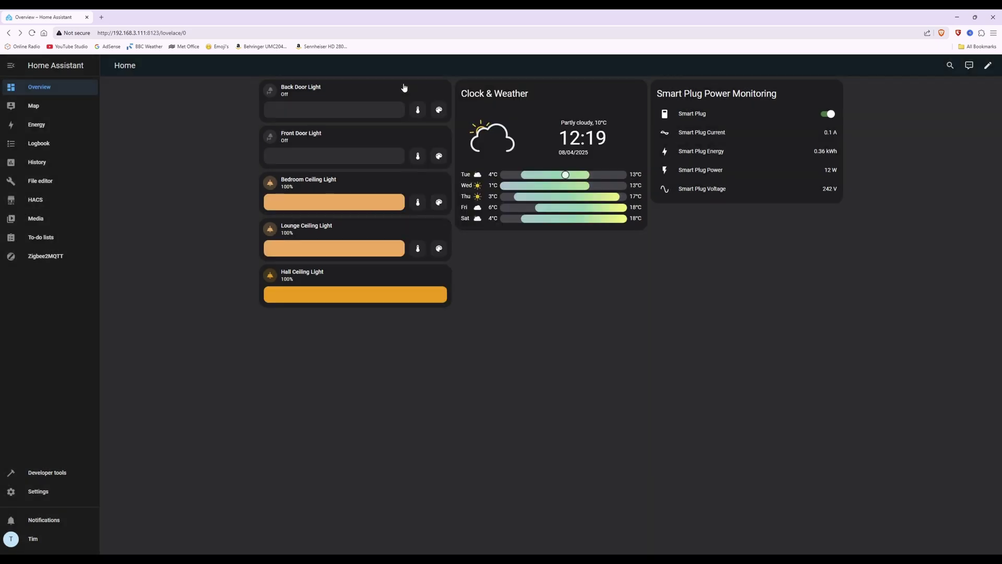